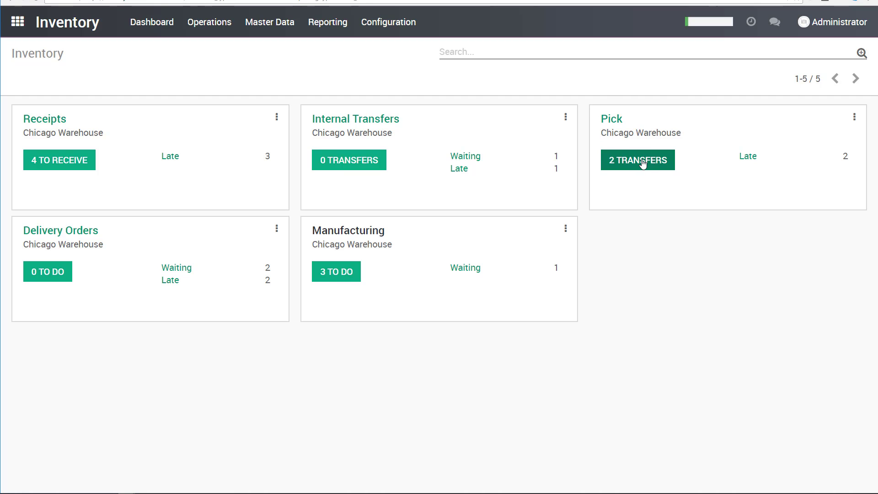
left_click(852, 158)
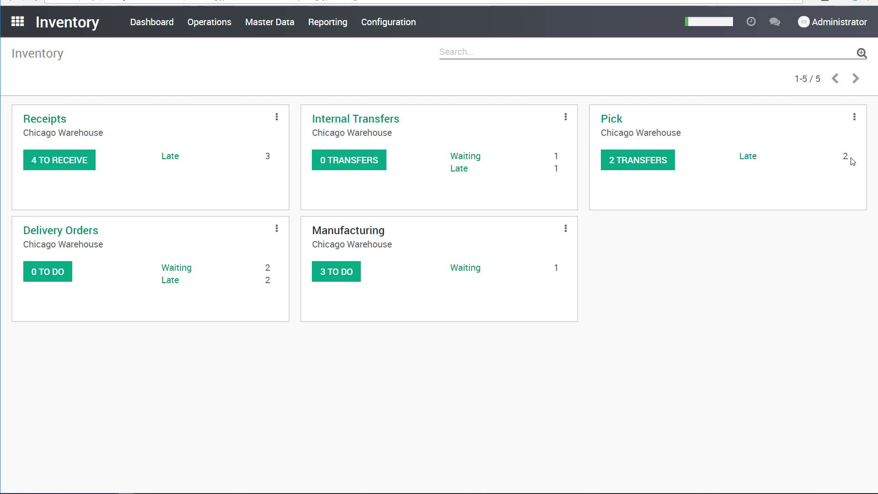
double_click(840, 158)
left_click(843, 178)
left_click(823, 183)
Open the Chicago Warehouse receipts to process, filter them by picking list 08, and open the Plastibin Co receipt.
left_click(72, 166)
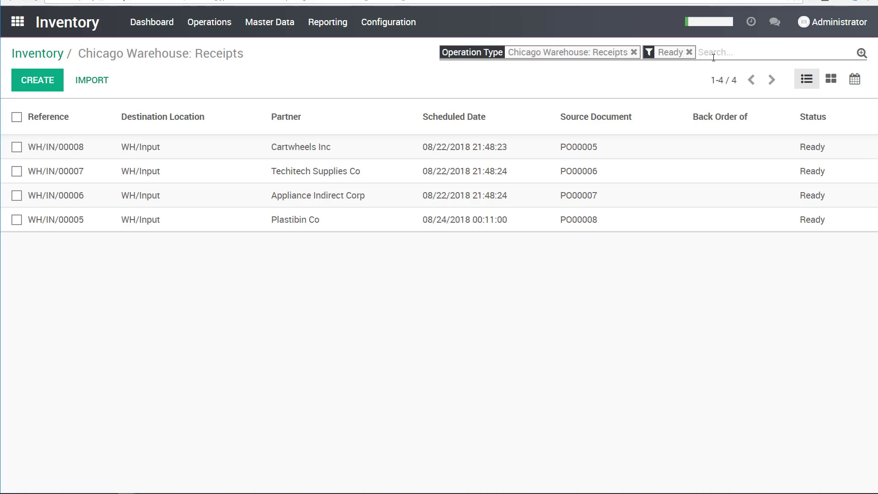
type("08")
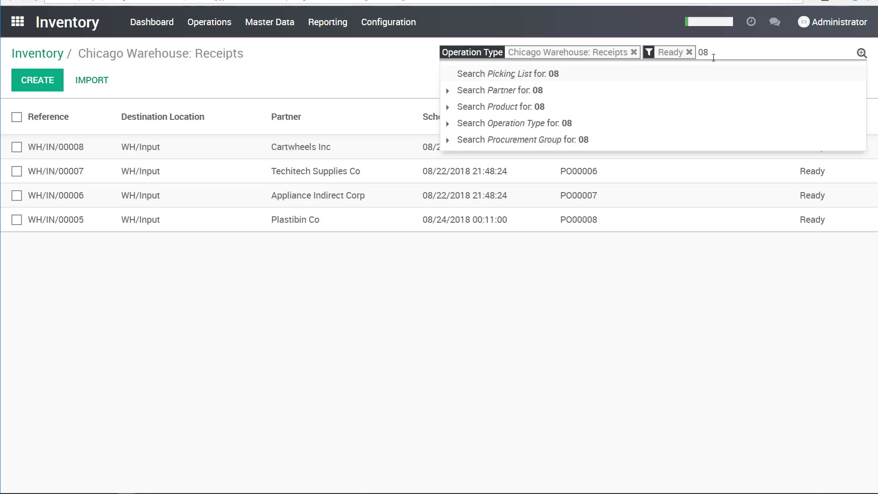
left_click(553, 74)
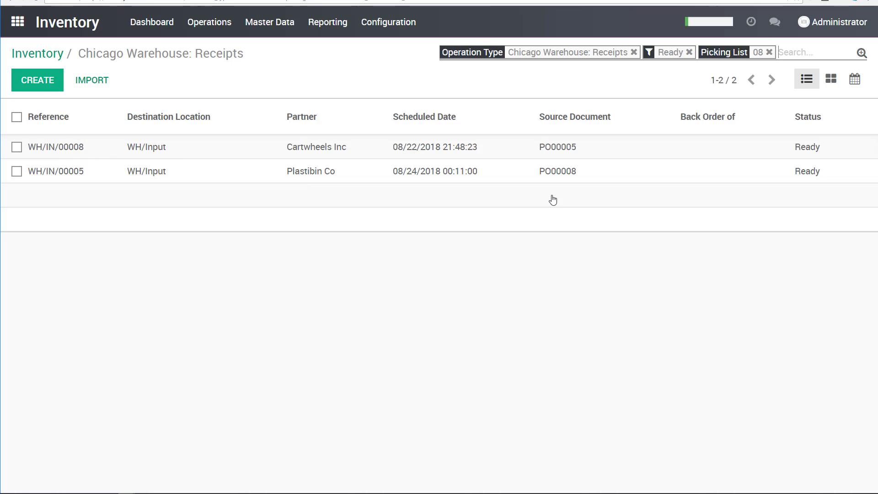
left_click(571, 172)
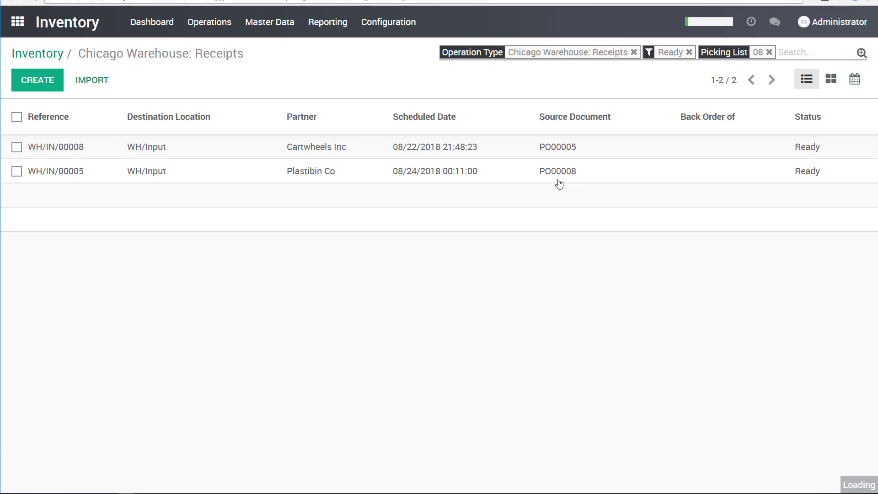
Record 215 as the done quantity for Plastic Bin, Medium (Red), save the receipt and validate it.
scroll(503, 274, "down", 1)
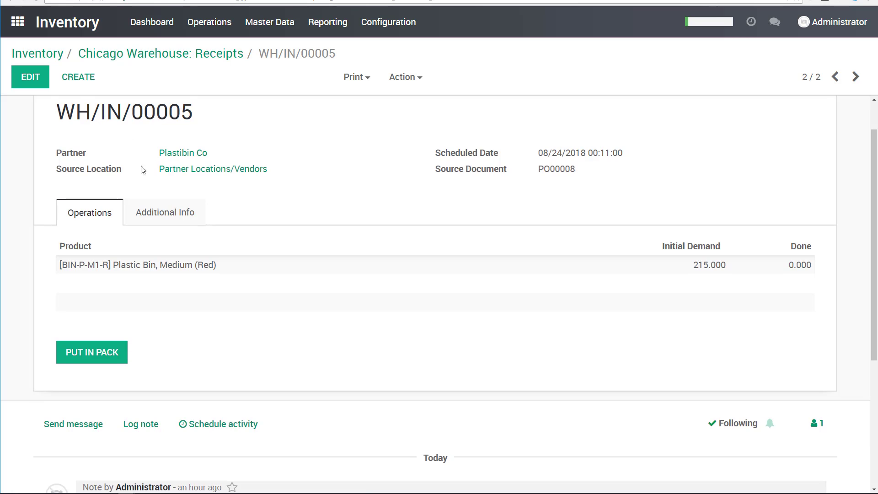
scroll(151, 160, "up", 1)
left_click(45, 89)
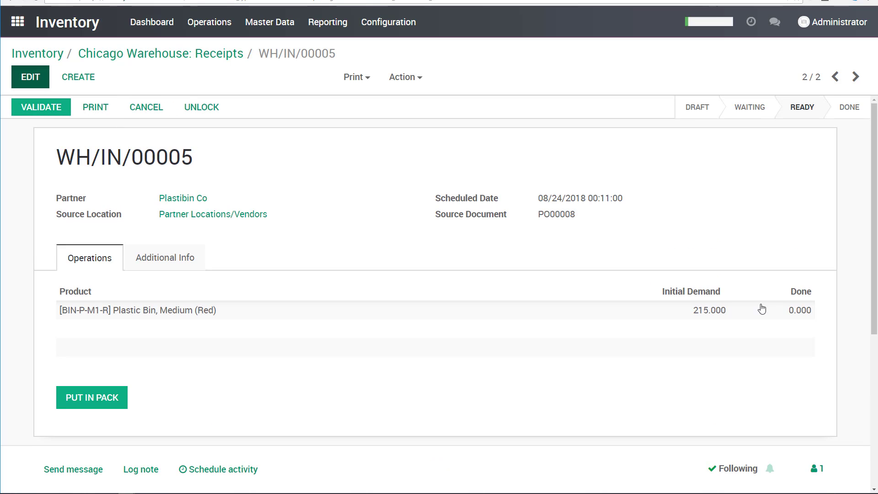
left_click(783, 315)
type("215")
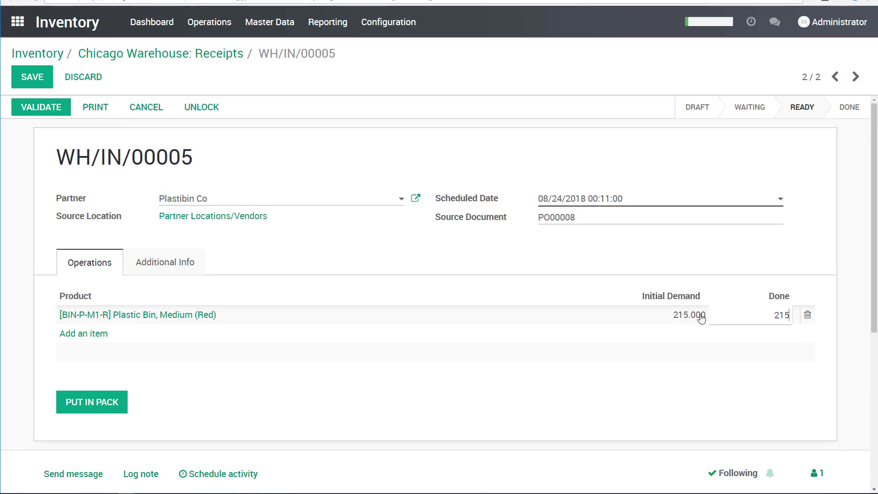
left_click(32, 78)
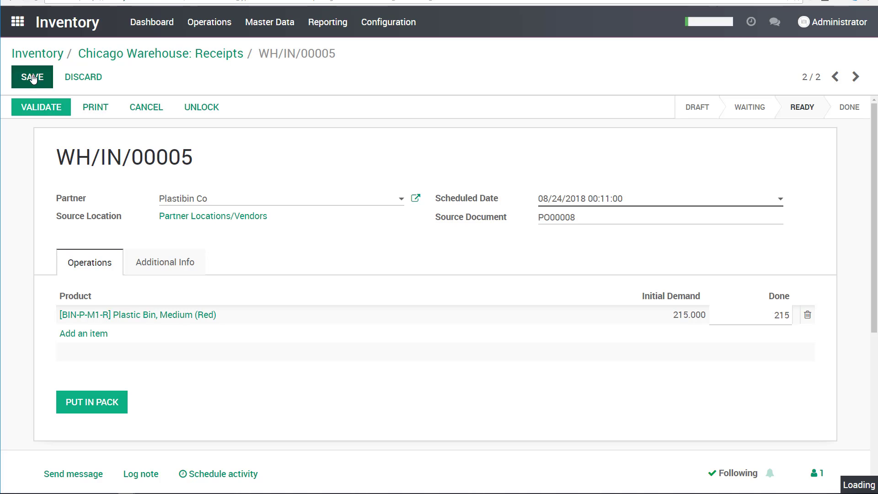
left_click(51, 112)
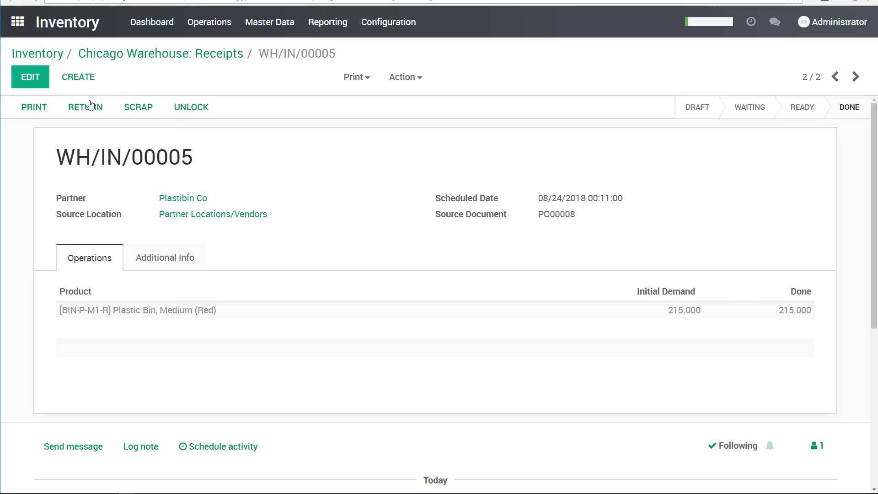
Clear the 08 picking list filter from the receipts list and check the products on the Techitech Supplies Co receipt.
left_click(150, 54)
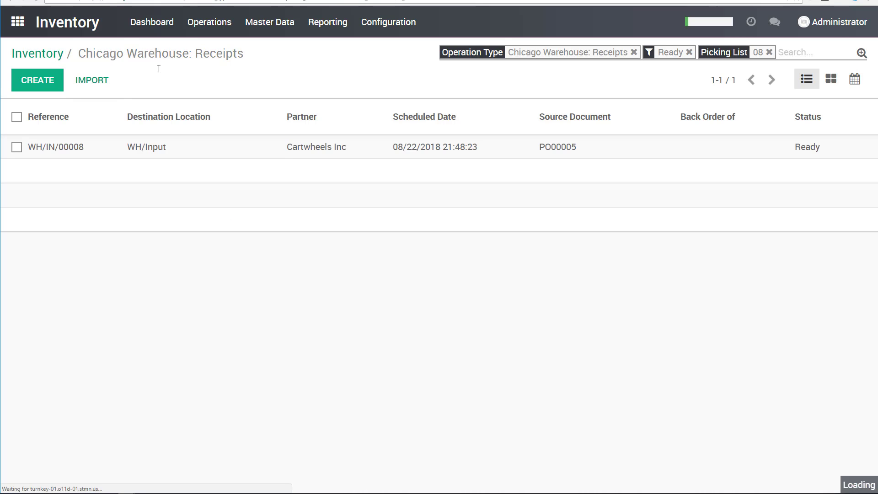
left_click(770, 52)
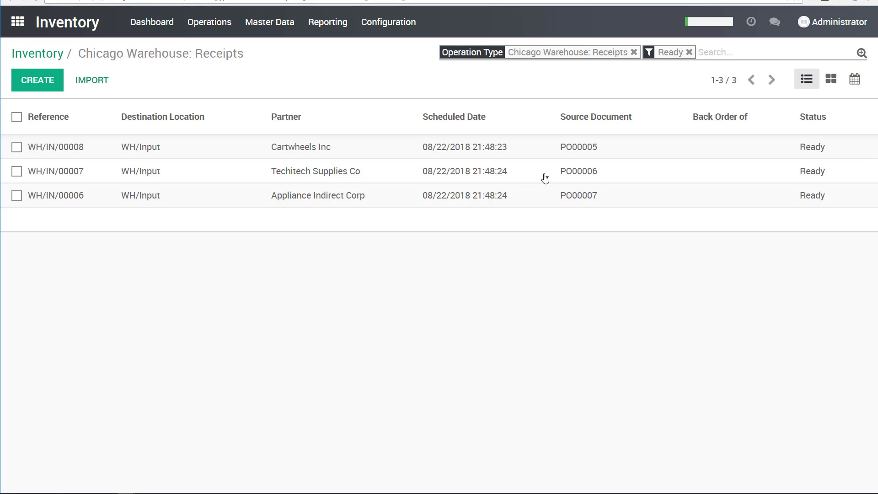
left_click(581, 175)
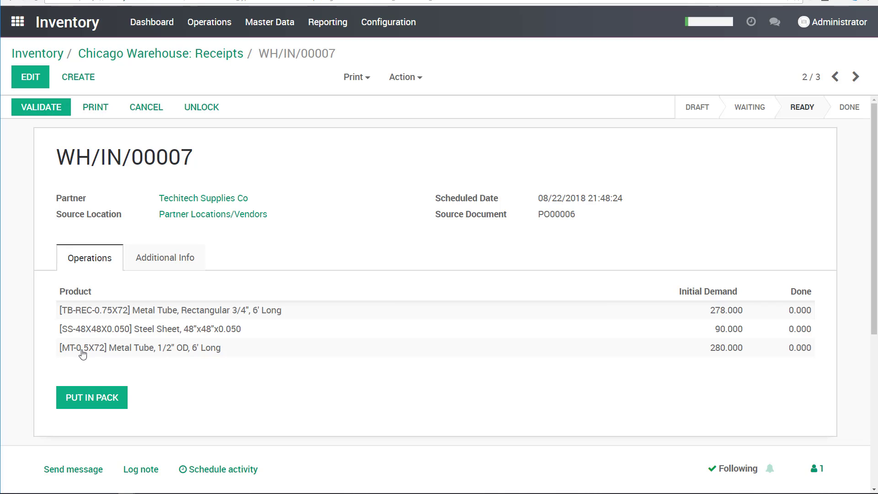
left_click(157, 54)
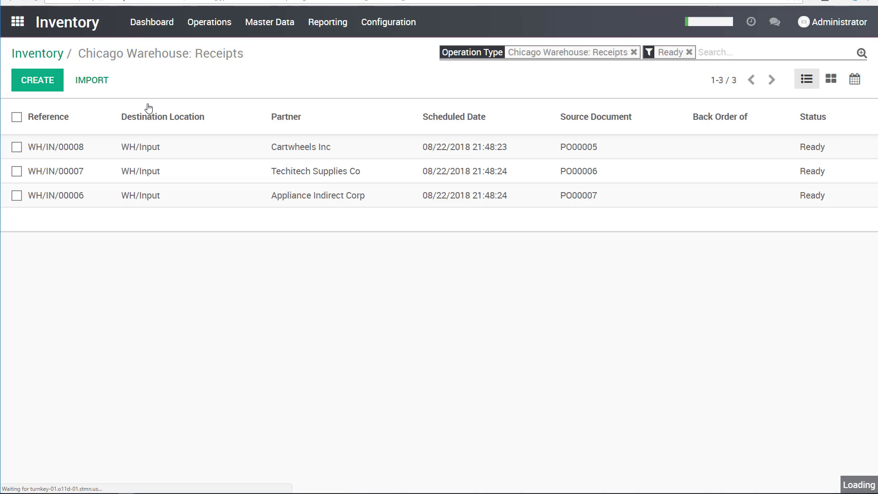
Filter the ready receipts by product mt-0.5 and open the Techitech Supplies Co receipt.
left_click(861, 53)
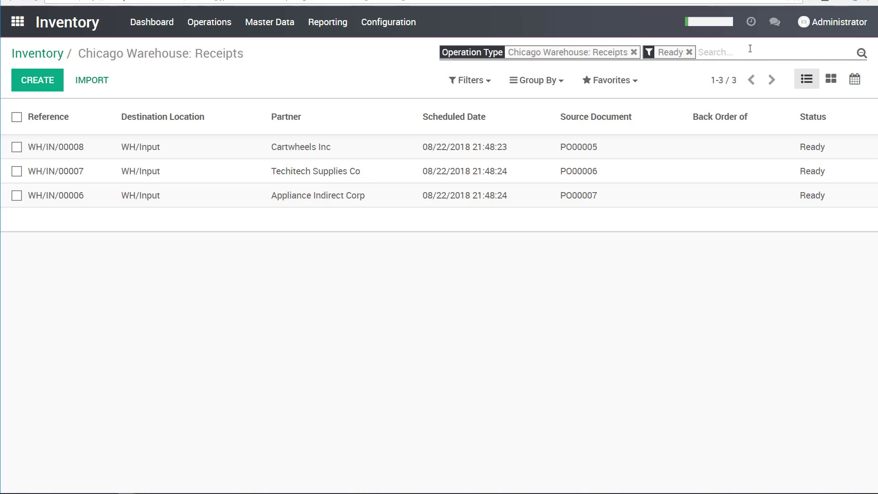
type("mt")
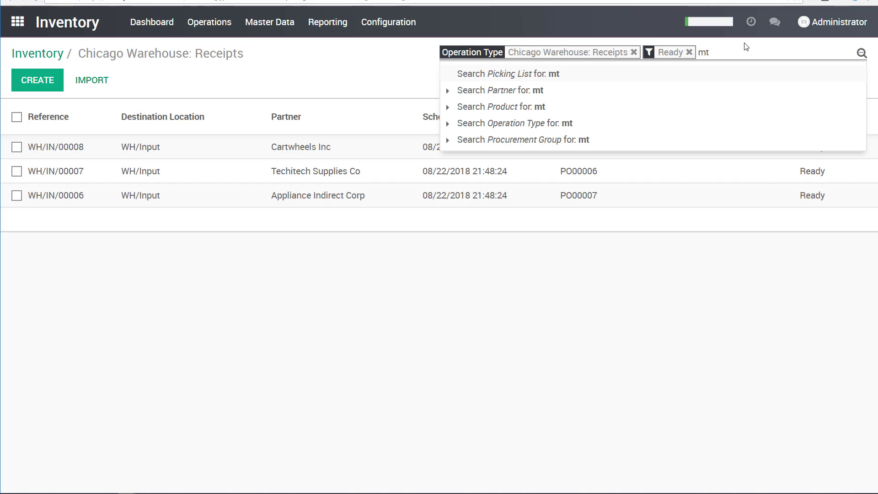
type("-0.5")
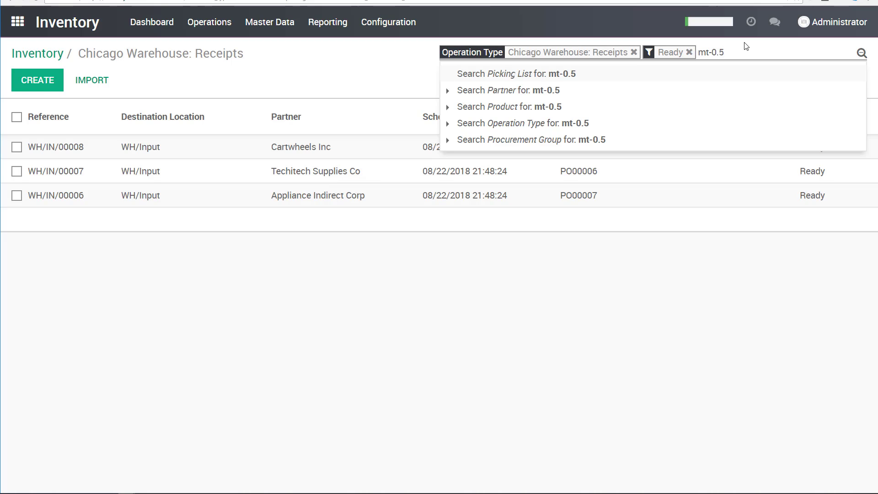
left_click(558, 107)
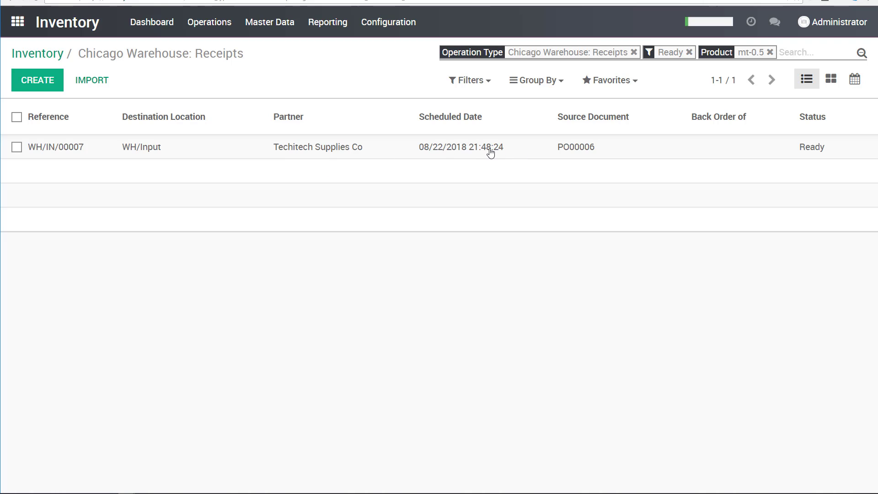
left_click(460, 149)
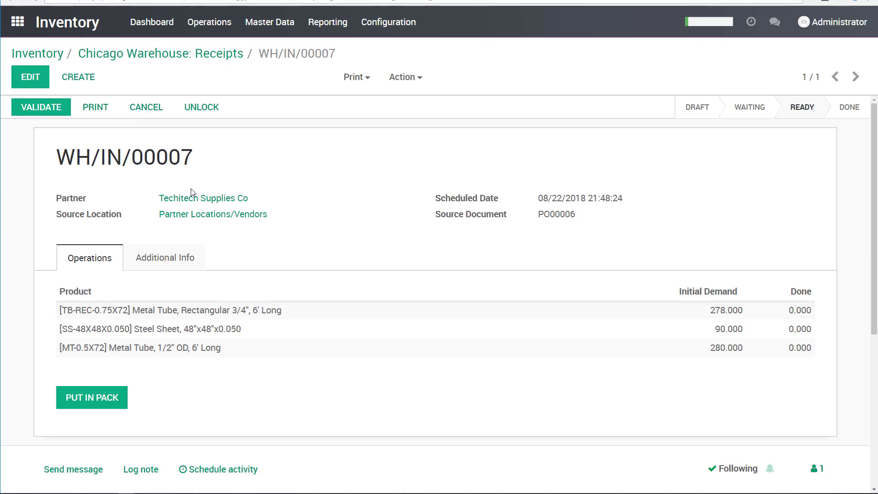
Set the receipt's done quantities to 278 for the rectangular metal tube, 90 for the steel sheet and 276 for the 1/2" metal tube.
left_click(38, 83)
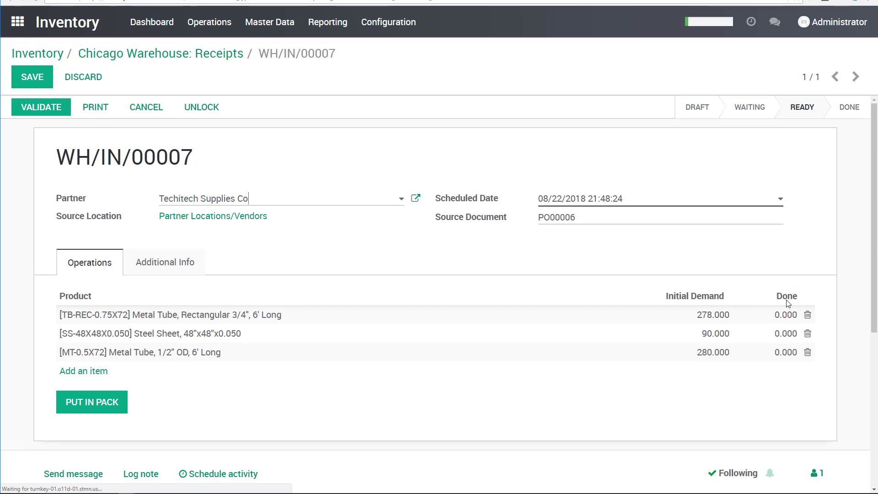
left_click(786, 317)
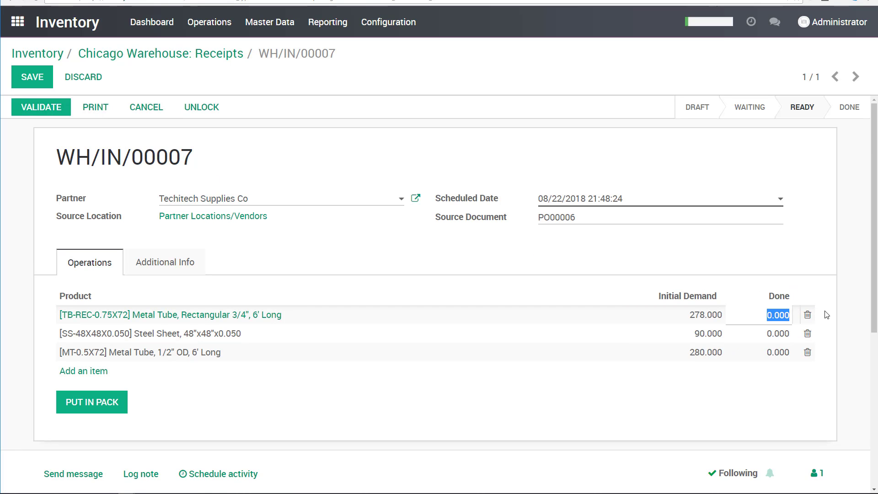
type("278")
left_click(776, 336)
type("9")
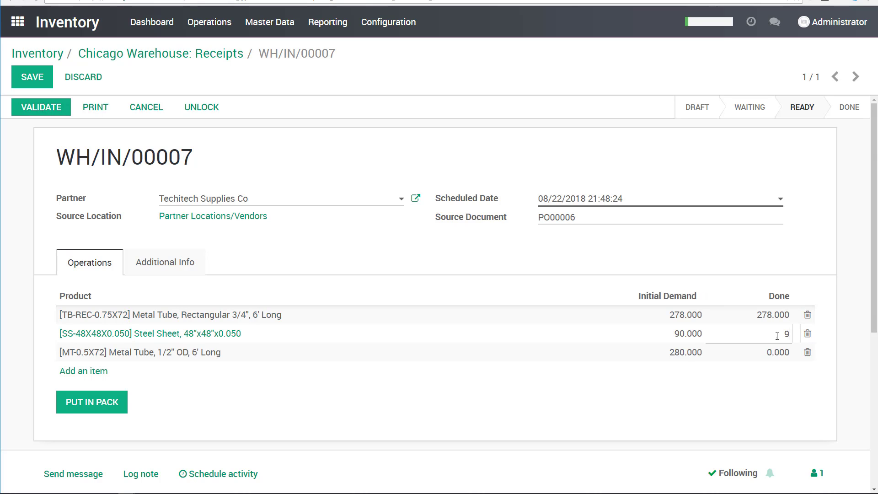
type("0")
left_click(778, 355)
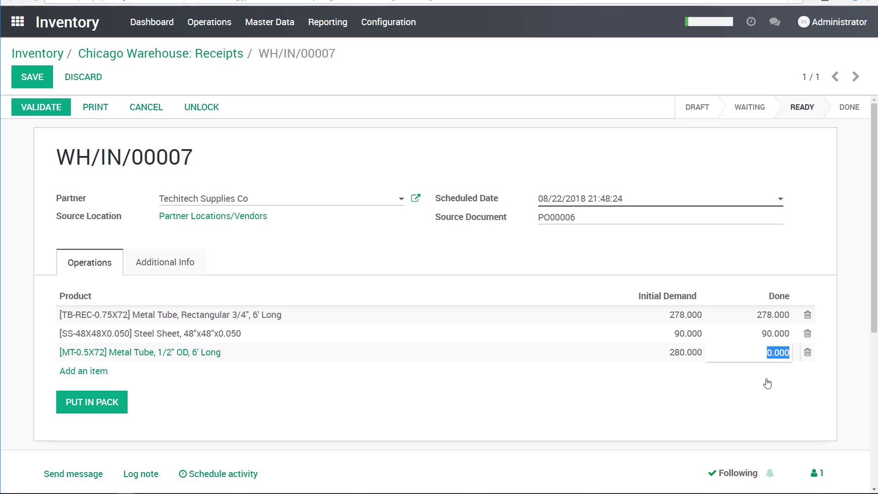
type("276")
left_click(759, 397)
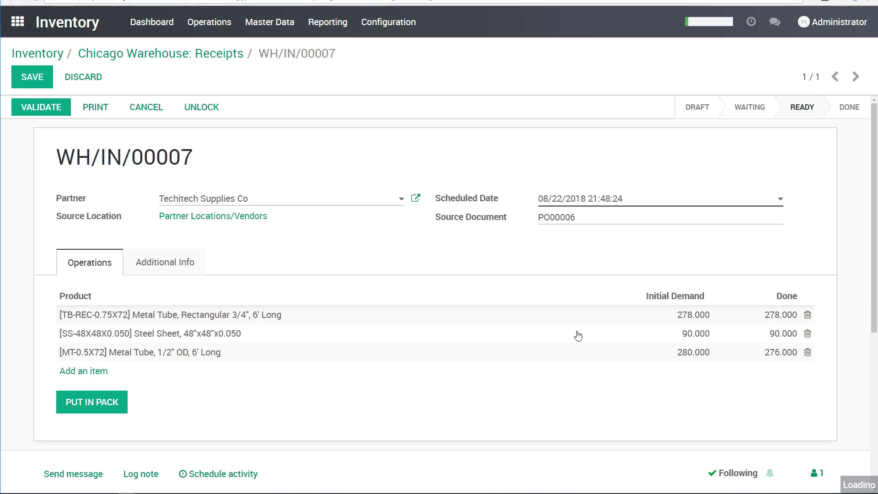
Validate the Techitech Supplies Co receipt without a backorder and clear the mt-0.5 product filter from the receipts list.
left_click(54, 115)
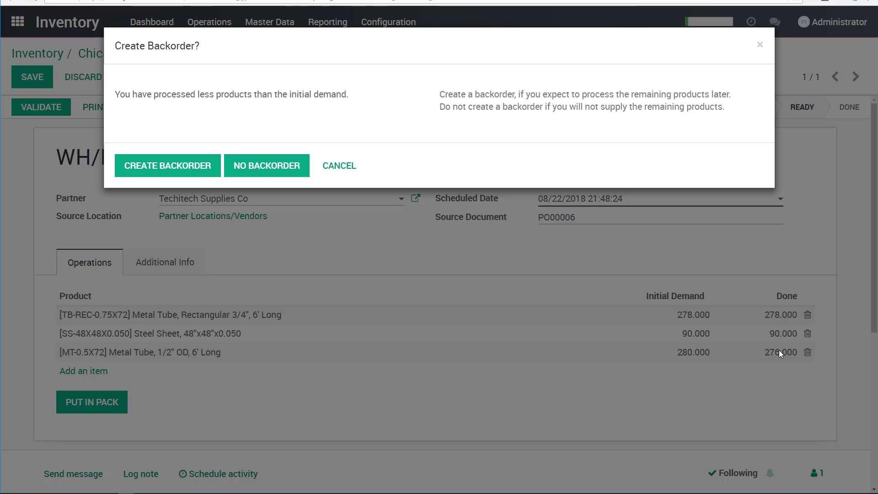
left_click(267, 169)
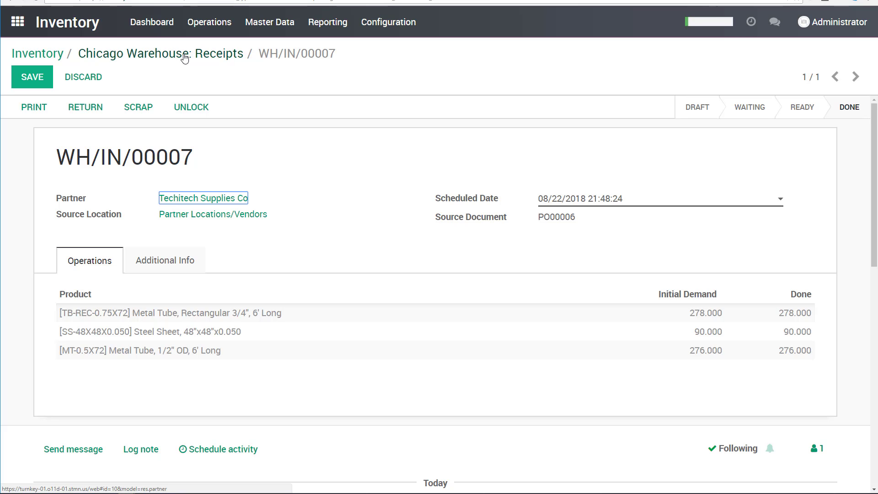
left_click(184, 54)
left_click(770, 52)
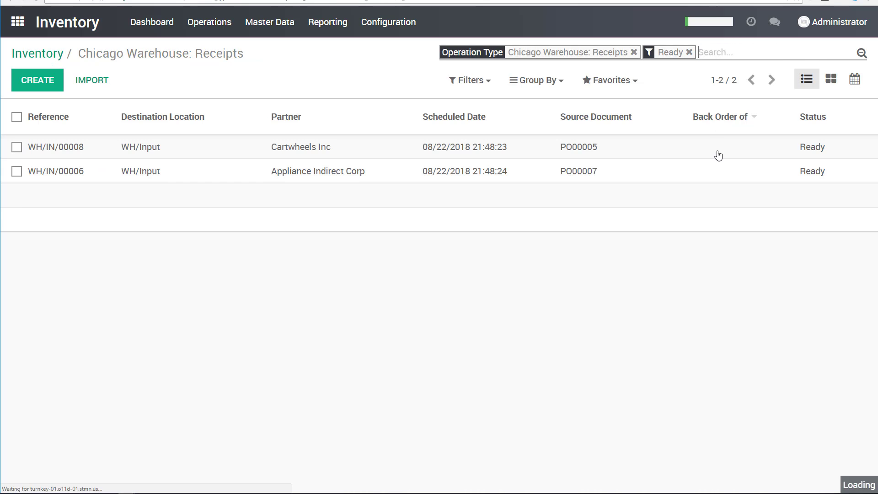
Validate the two remaining ready receipts, from Cartwheels Inc and Appliance Indirect Corp.
left_click(190, 139)
left_click(41, 107)
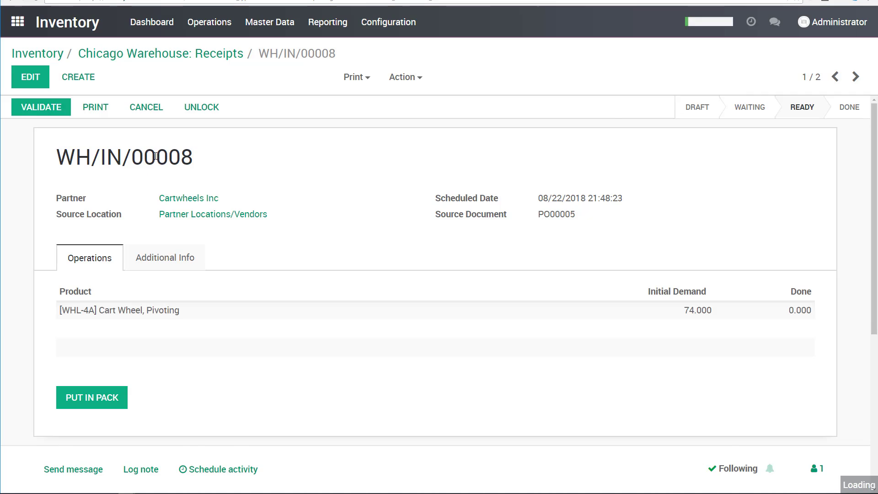
left_click(852, 79)
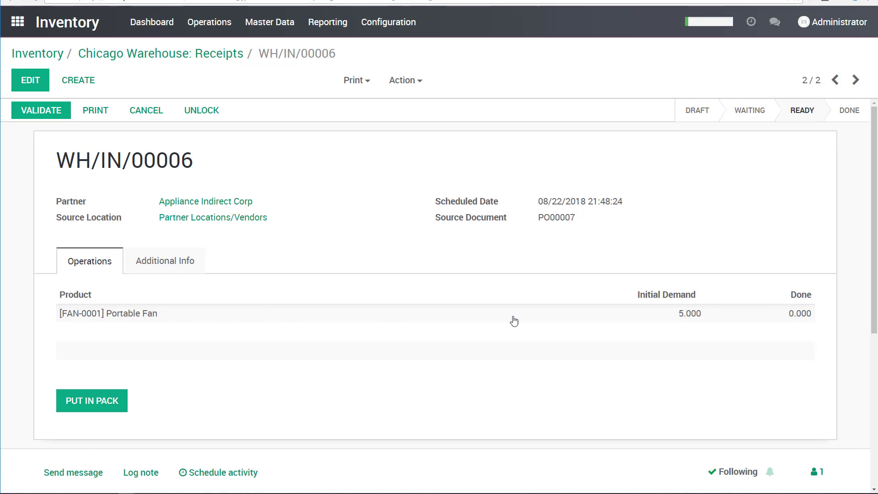
left_click(47, 114)
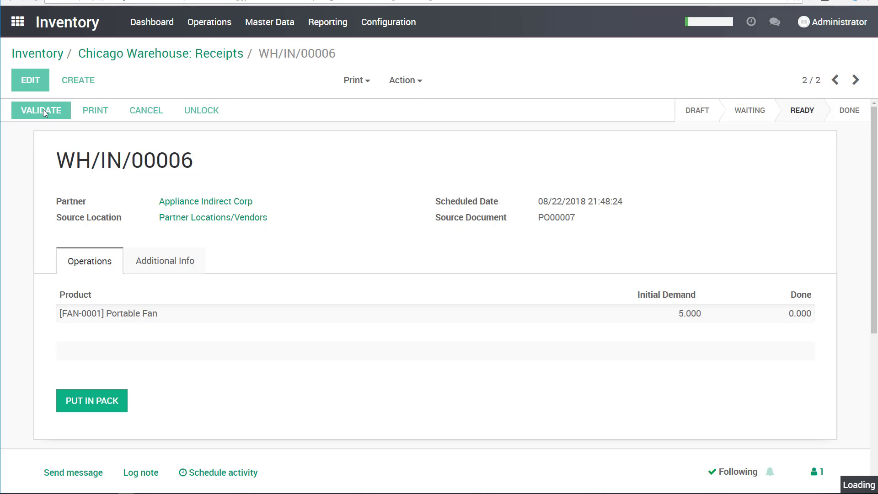
left_click(139, 155)
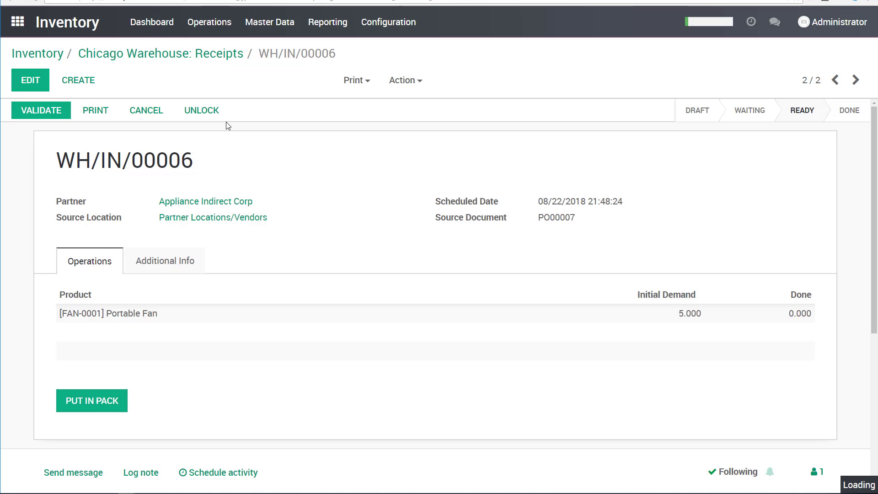
Return to the inventory overview and open the ready internal transfer from WH/Input to WH/WING1, showing its product lines.
left_click(47, 56)
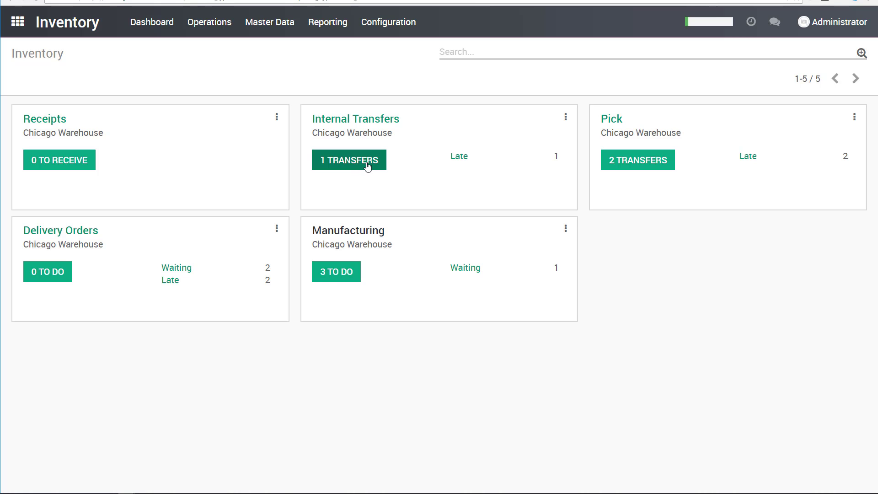
left_click(368, 166)
right_click(368, 164)
left_click(320, 178)
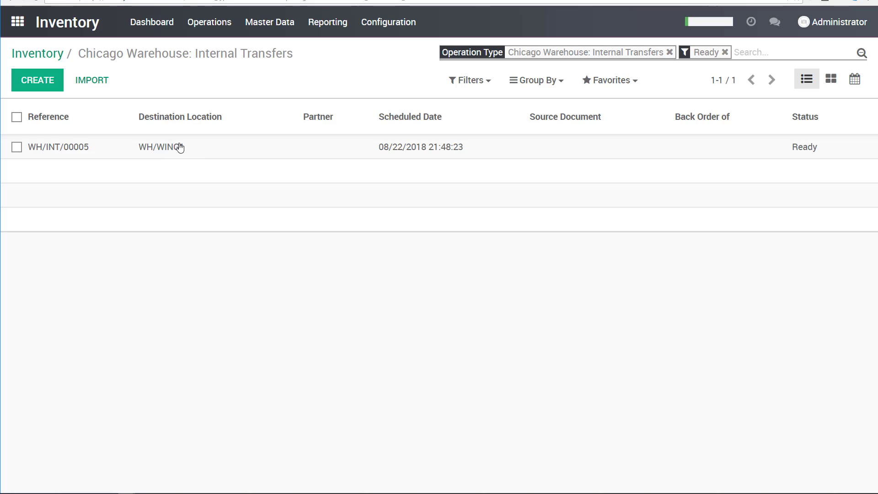
left_click(210, 158)
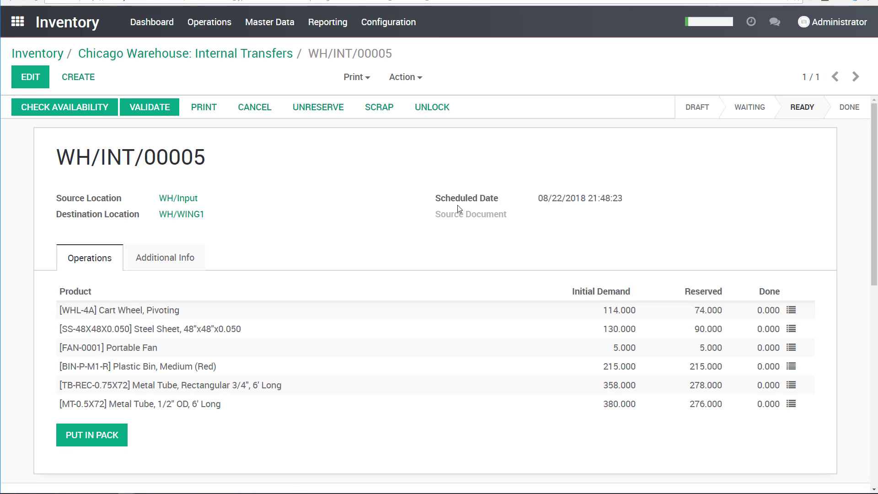
scroll(260, 192, "down", 1)
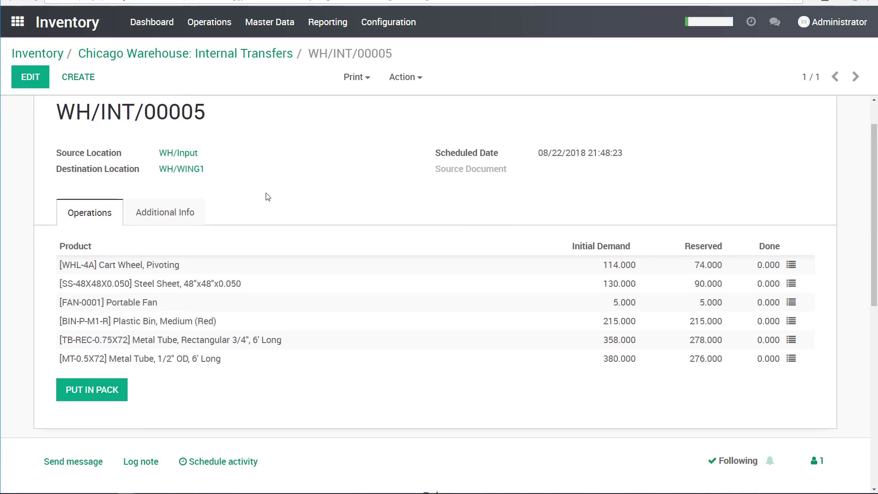
scroll(267, 197, "up", 1)
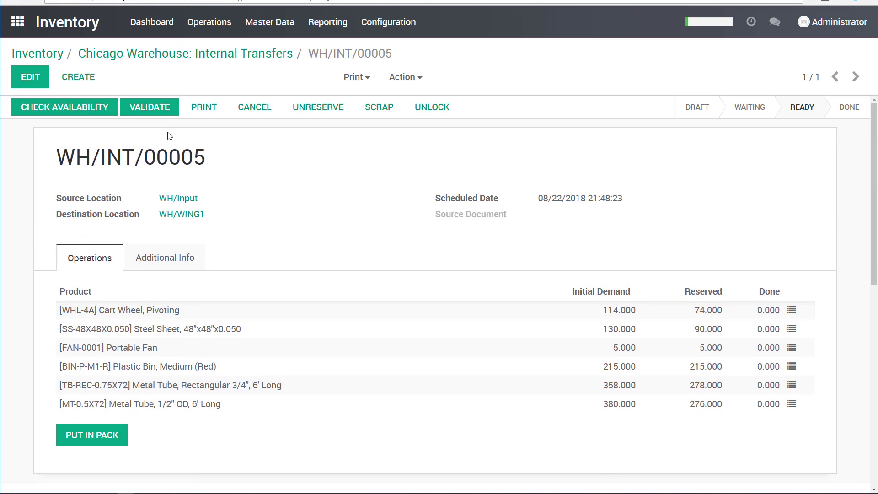
left_click(745, 318)
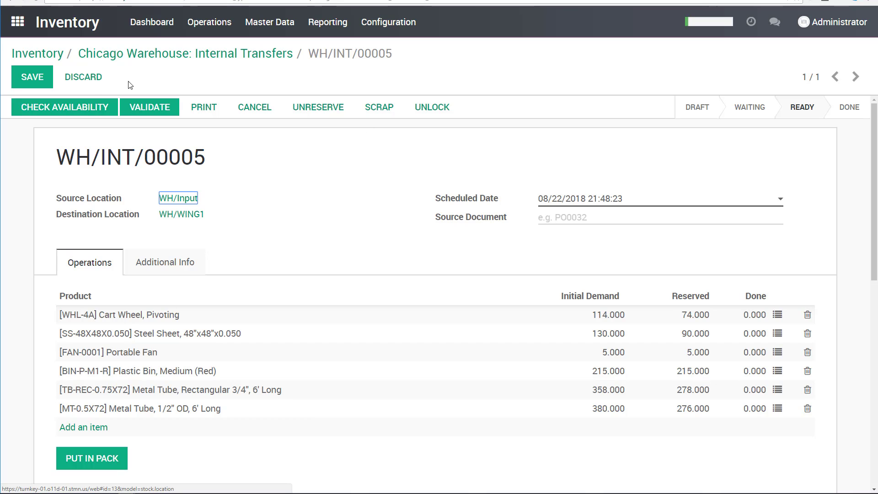
left_click(102, 85)
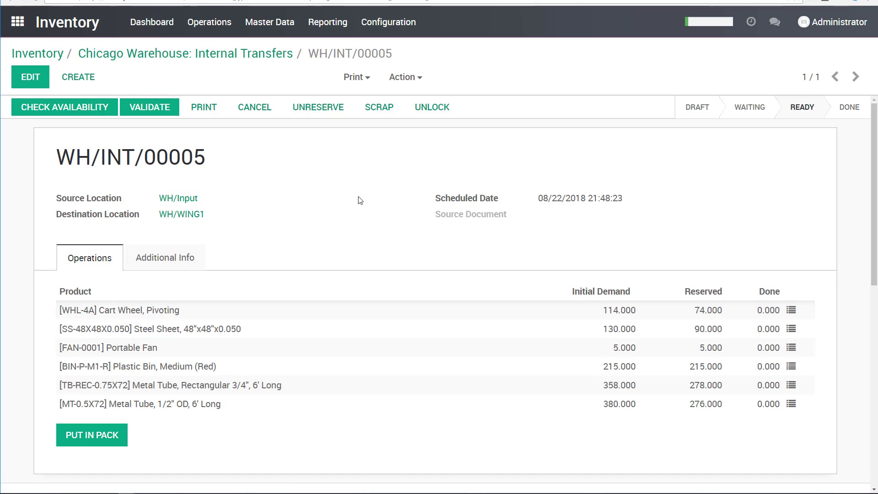
Validate the internal transfer to WH/WING1 with all reserved quantities and no backorder, and return to the inventory overview.
left_click(157, 111)
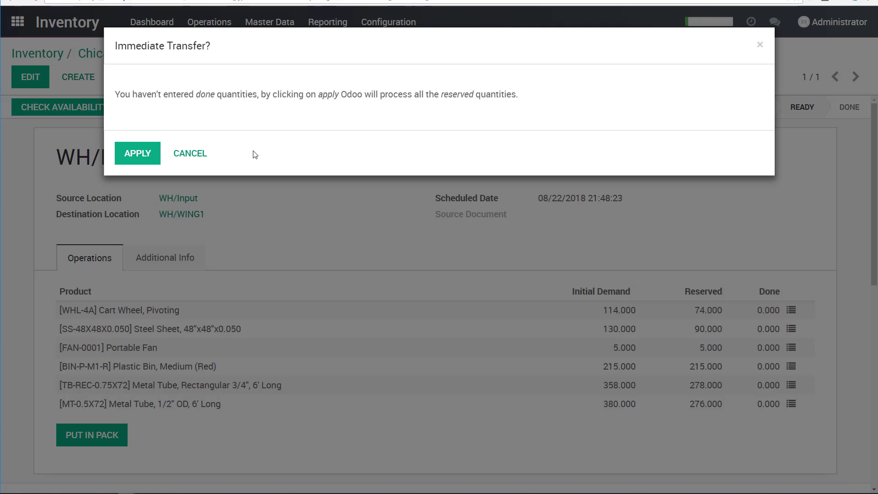
left_click(138, 154)
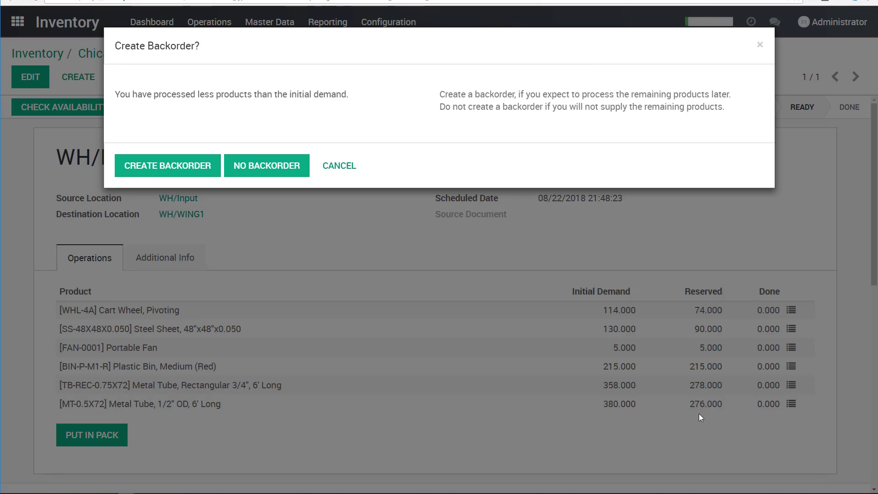
left_click(268, 170)
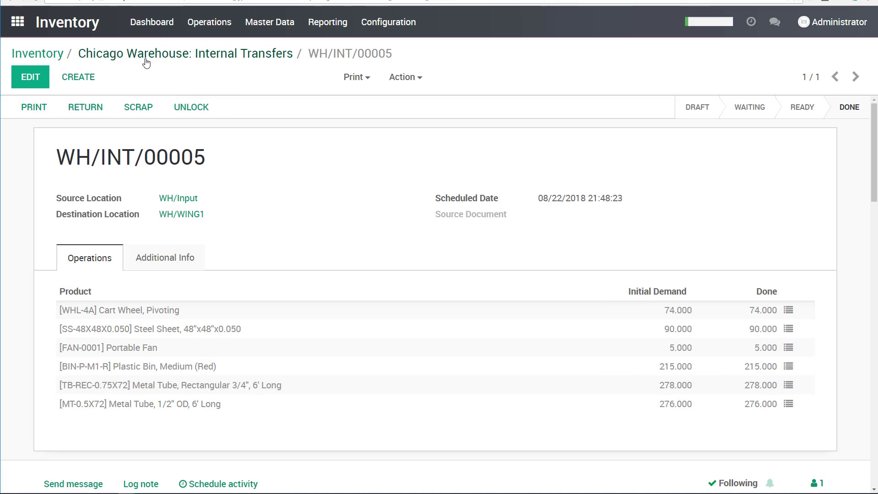
left_click(41, 54)
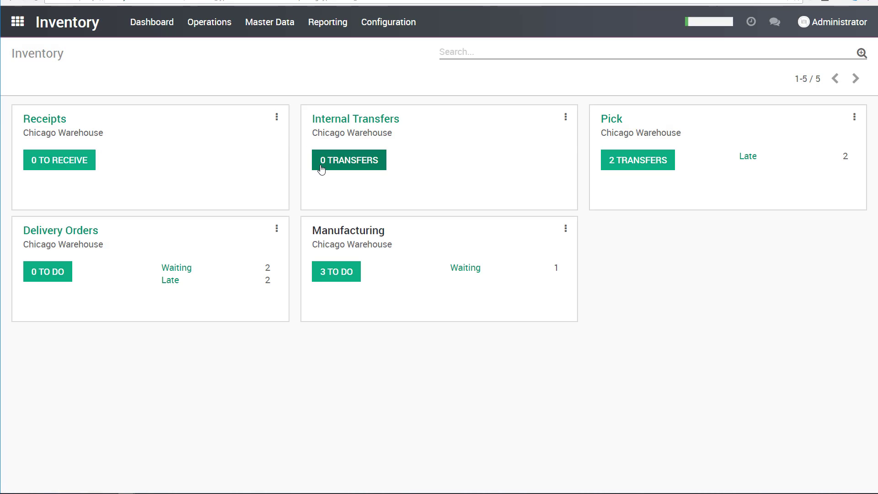